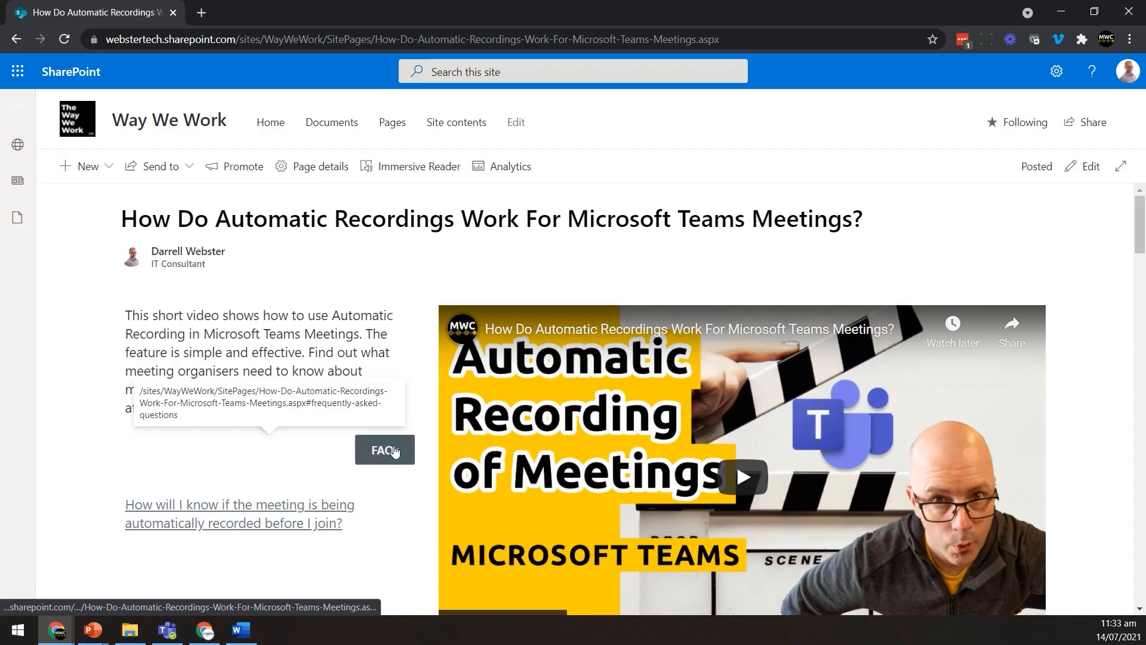
- Jump to the FAQs of the automatic recordings news post
click(389, 451)
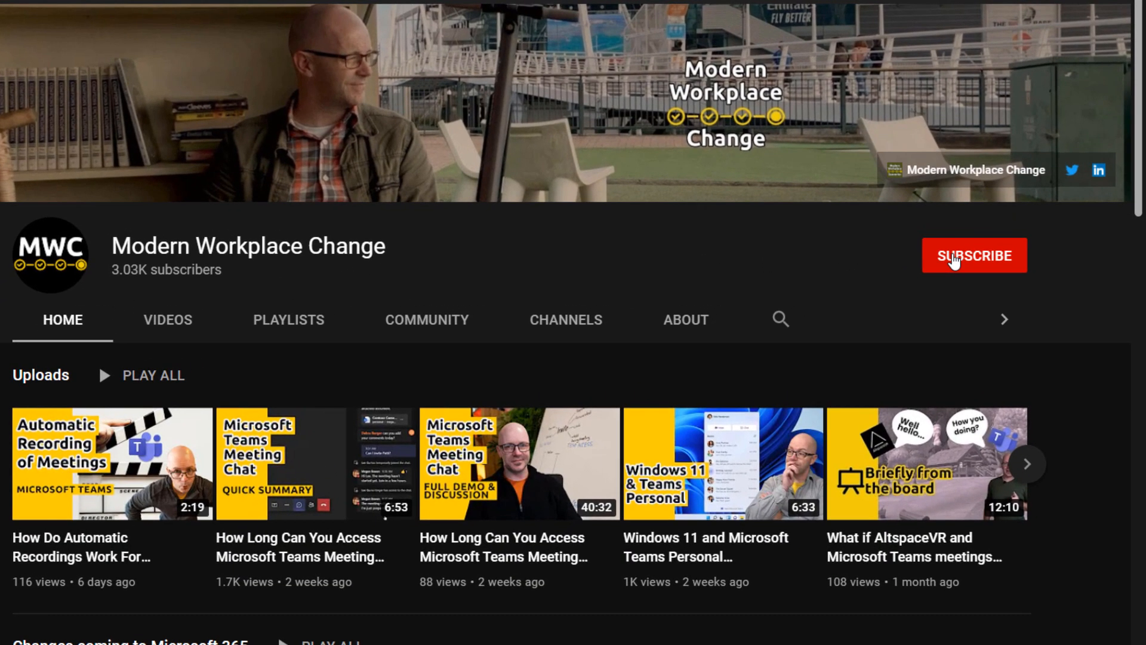
- Subscribe to the Modern Workplace Change YouTube channel and choose its notification setting
click(957, 256)
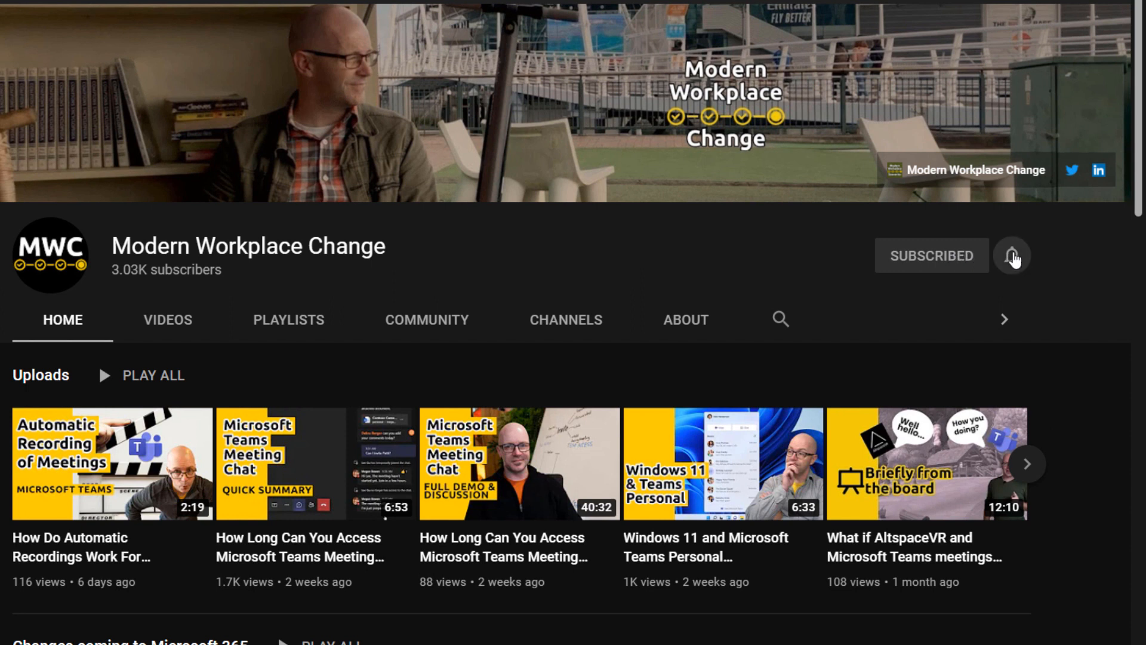
click(1013, 258)
click(950, 307)
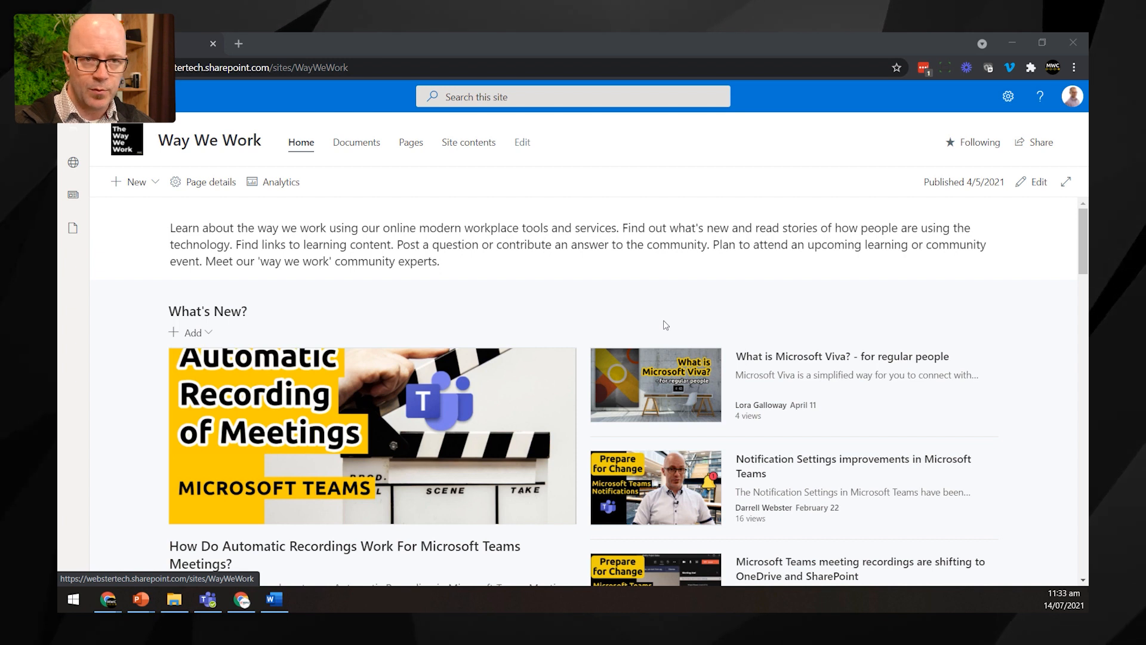
- Open the SharePoint news post "How Do Automatic Recordings Work For Microsoft Teams Meetings?" and go to its Frequently Asked Questions
click(291, 433)
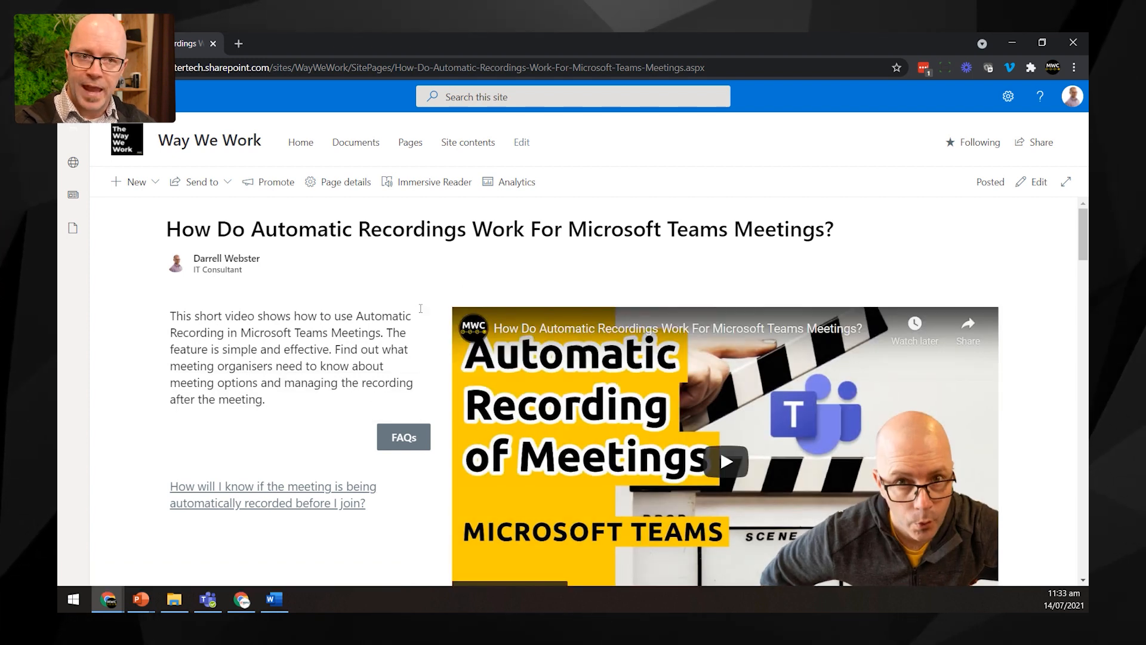
click(412, 439)
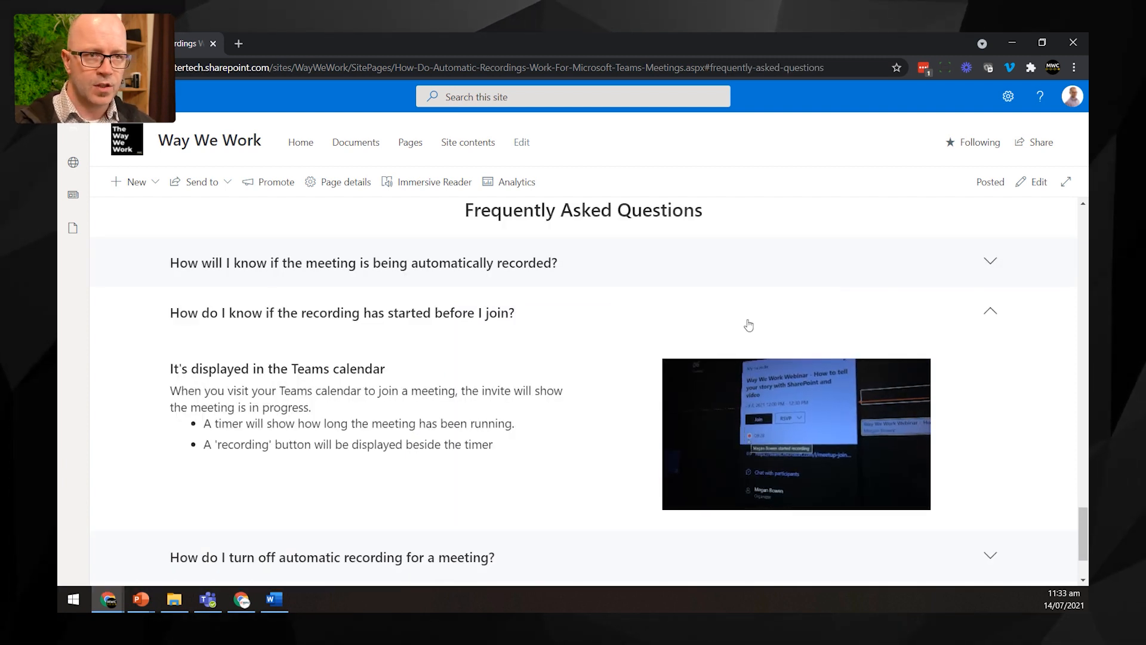
scroll(763, 315, up, 9)
scroll(761, 314, down, 6)
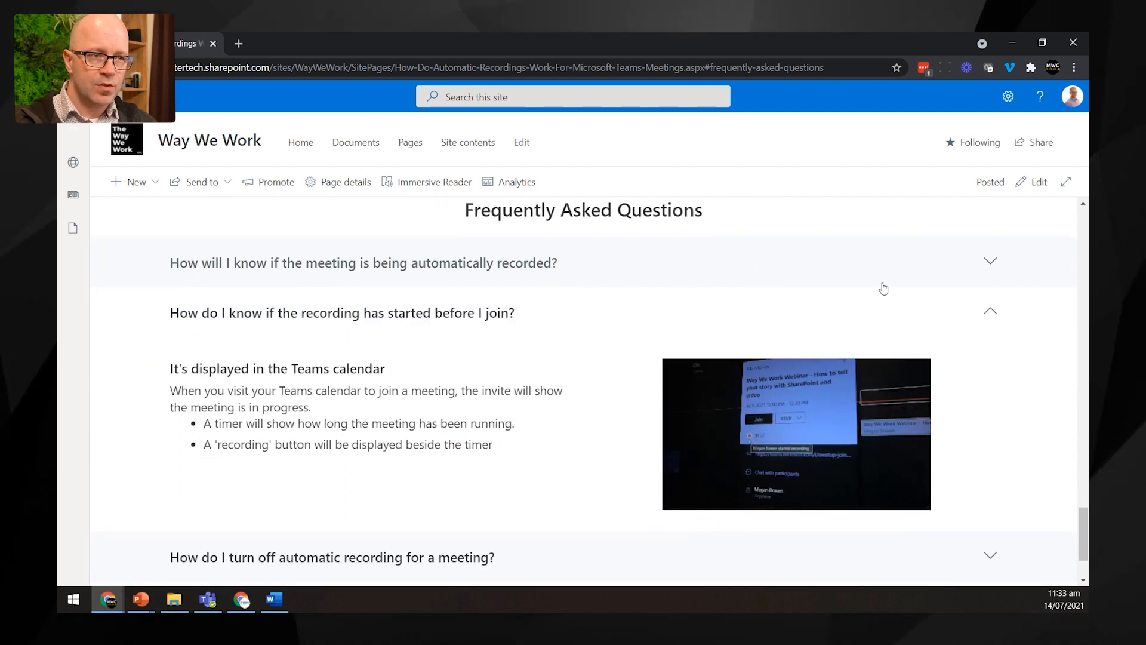
- Expand and collapse the first two FAQ sections to check how their answers show and hide
click(989, 315)
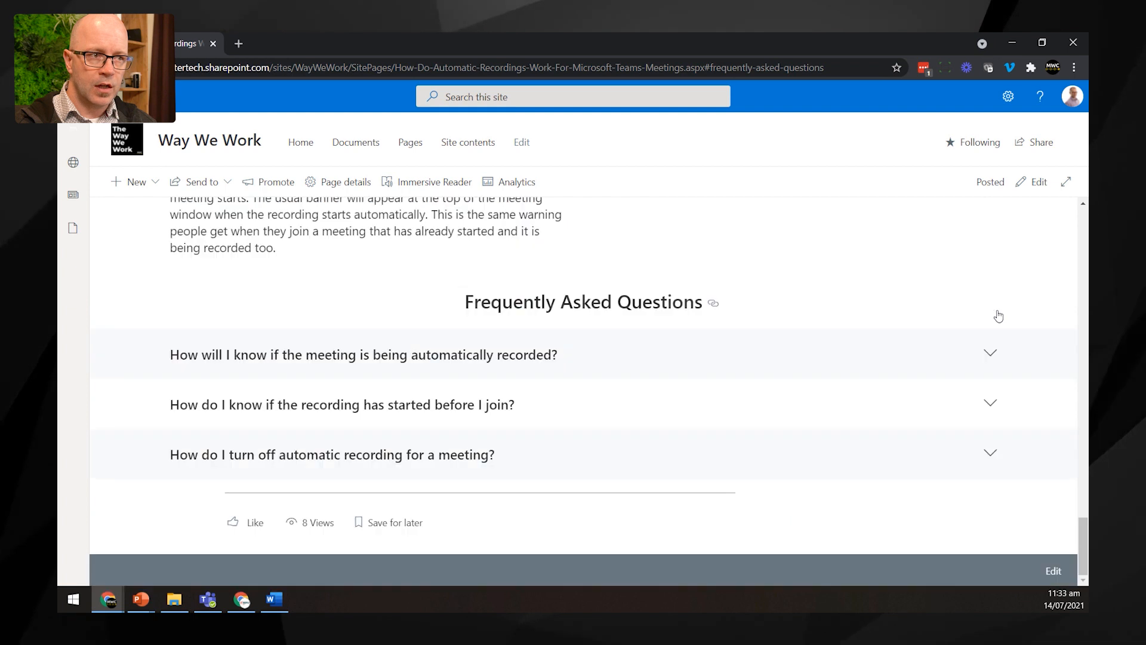
click(990, 404)
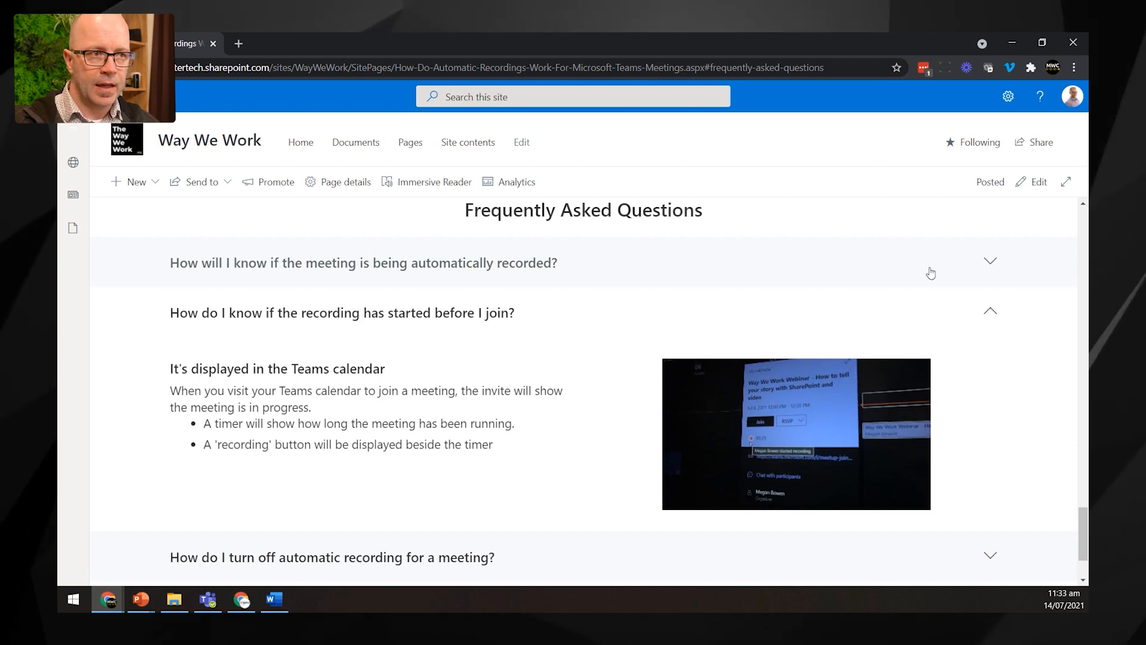
click(992, 262)
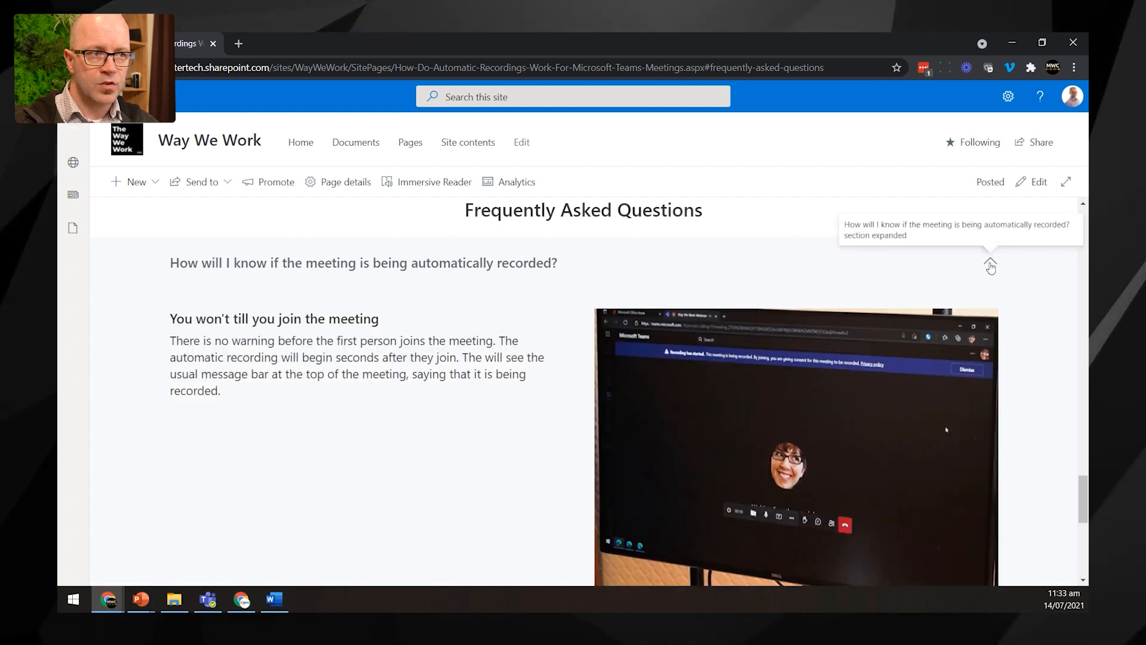
click(991, 264)
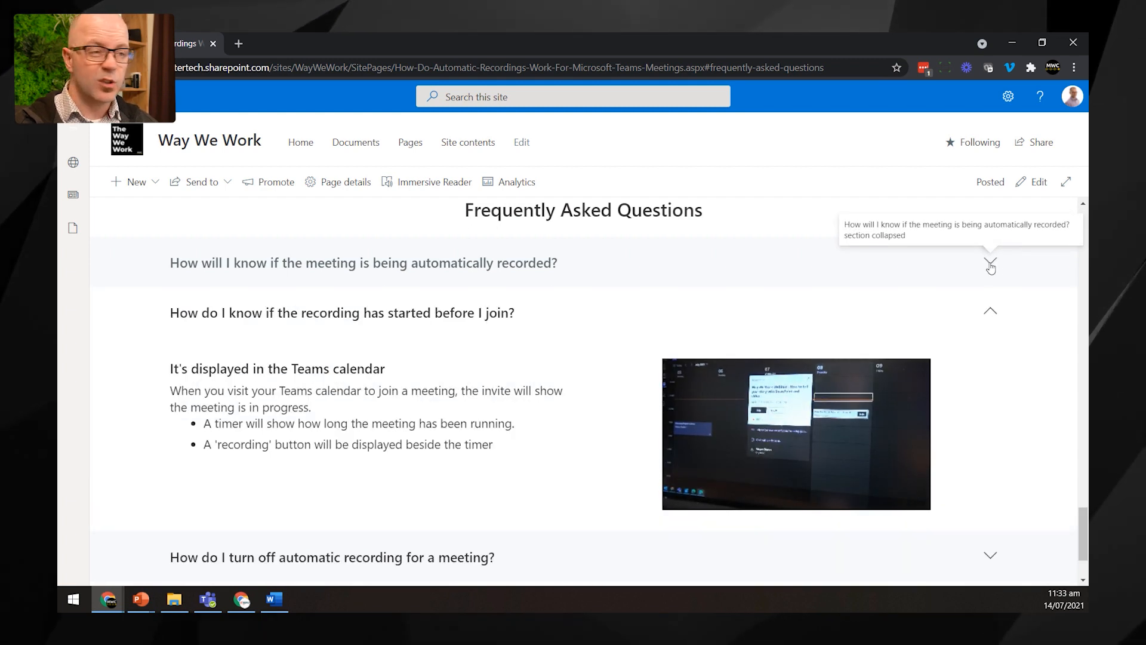
click(991, 312)
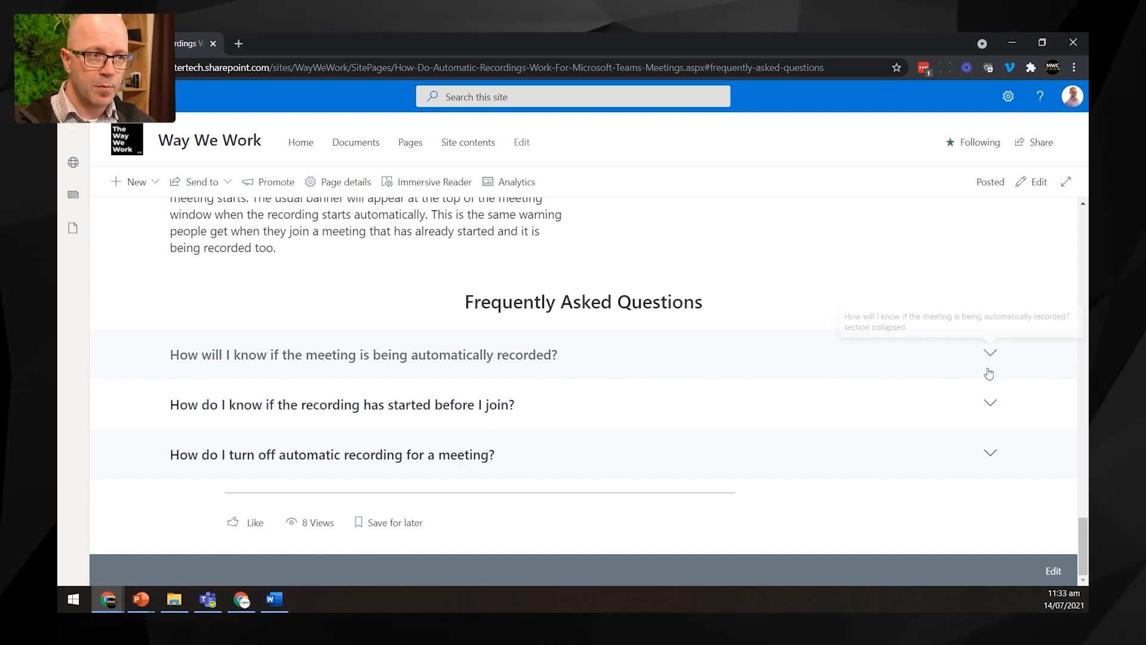
click(991, 405)
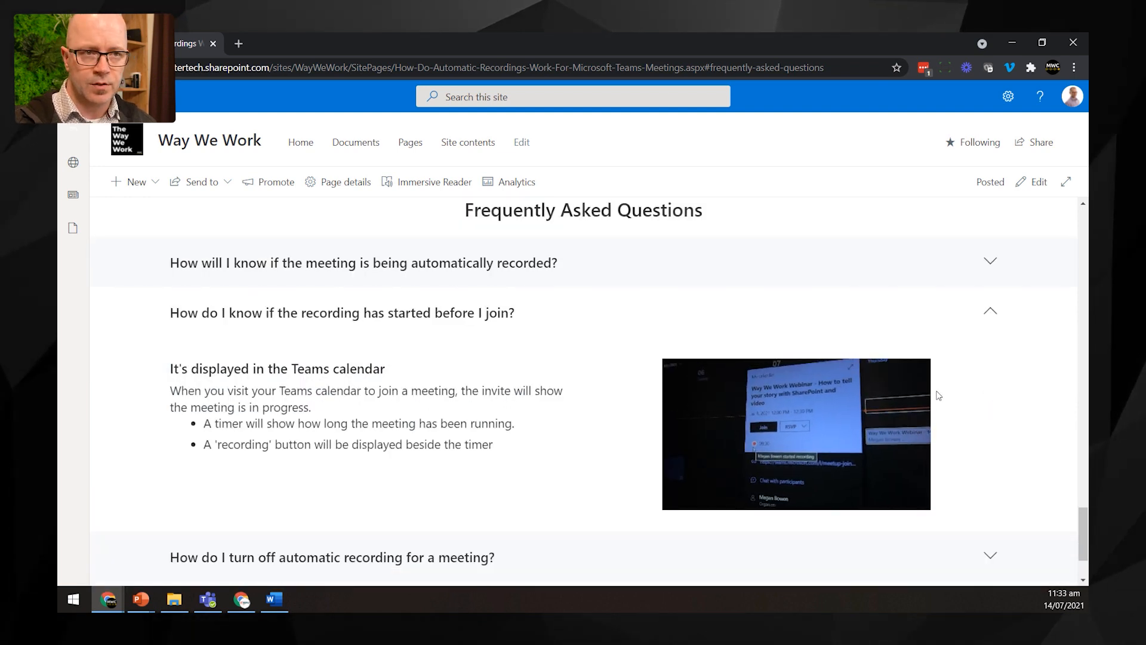
click(990, 314)
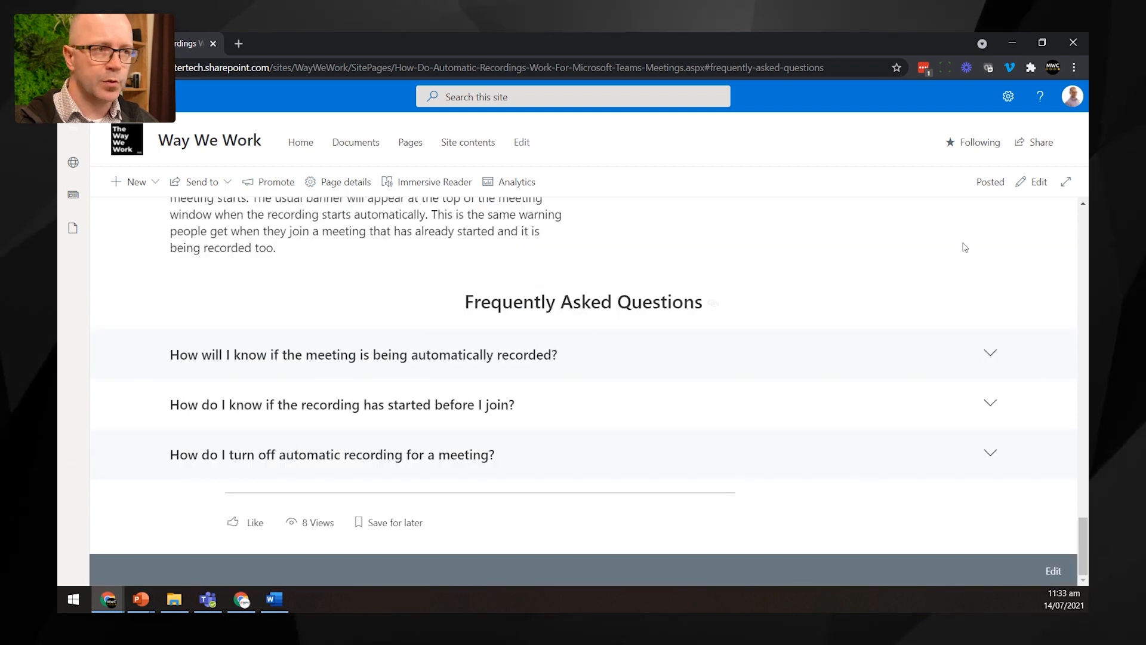
- Put the page in edit mode and expand the "How will I know if the meeting is being automatically recorded?" FAQ section
click(1037, 182)
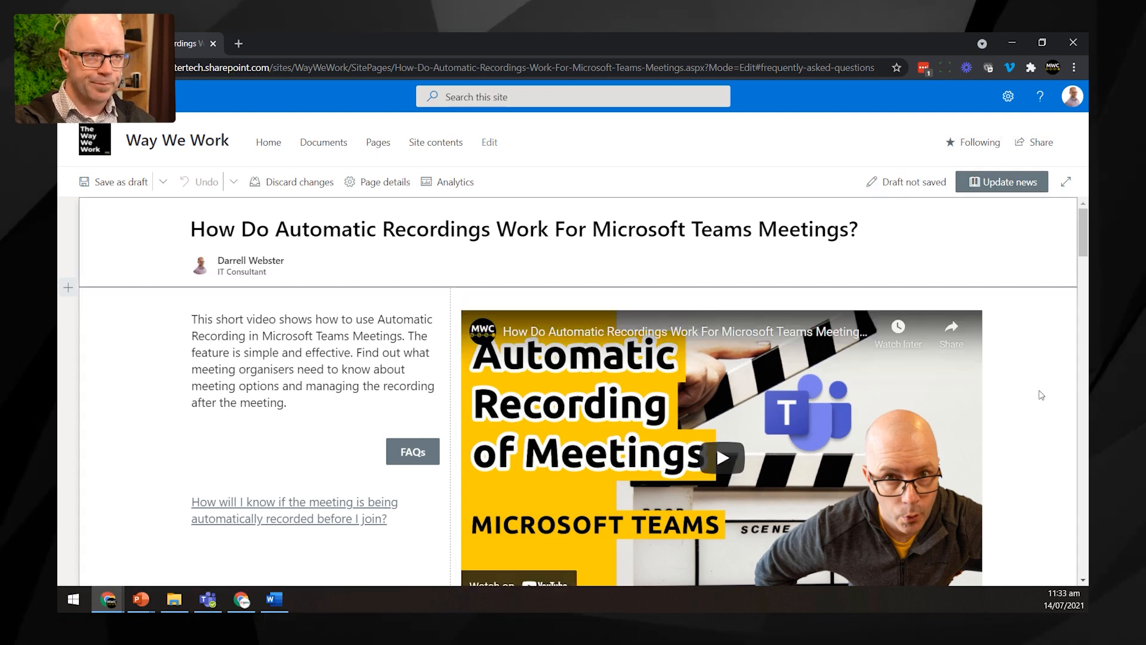
drag(1083, 251, 1077, 514)
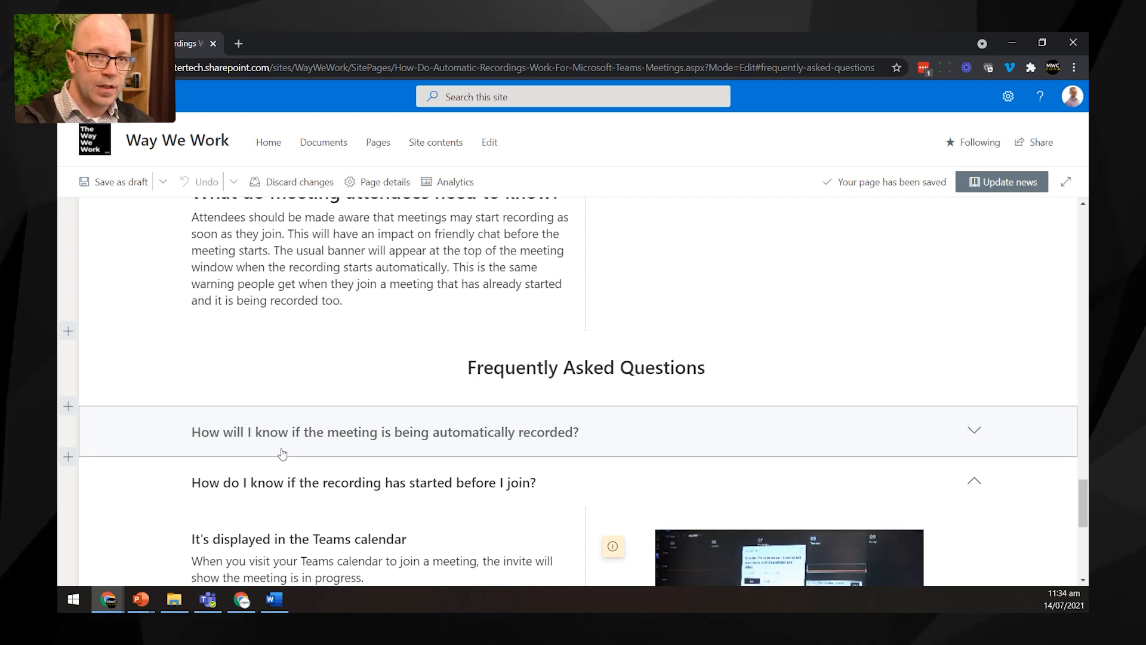
scroll(223, 452, down, 1)
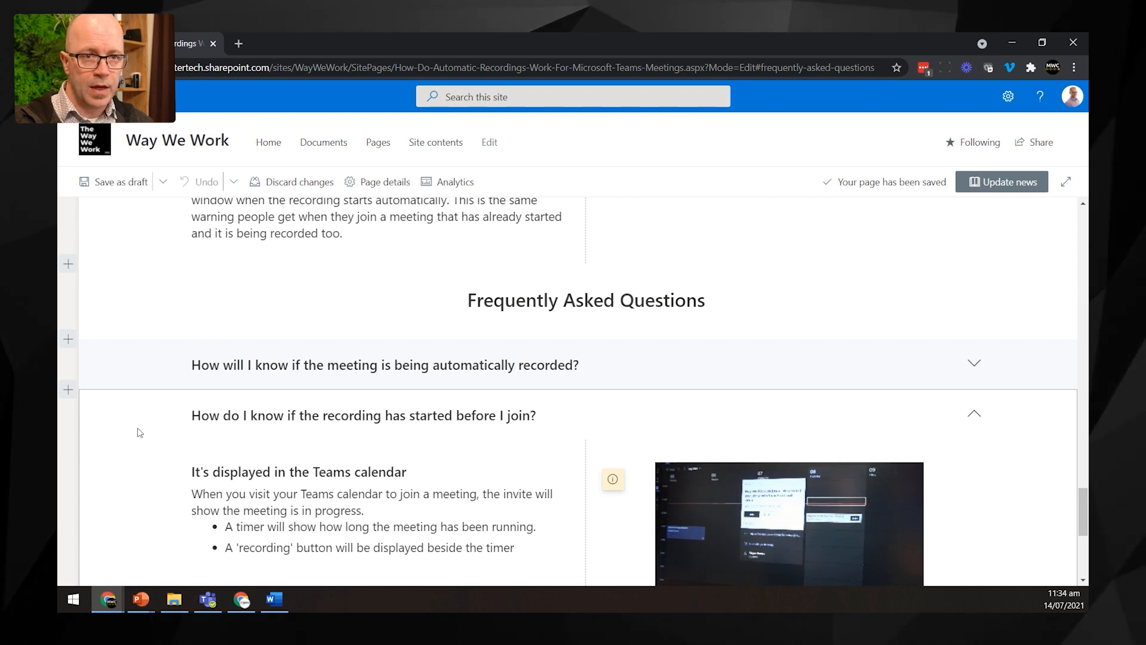
click(973, 363)
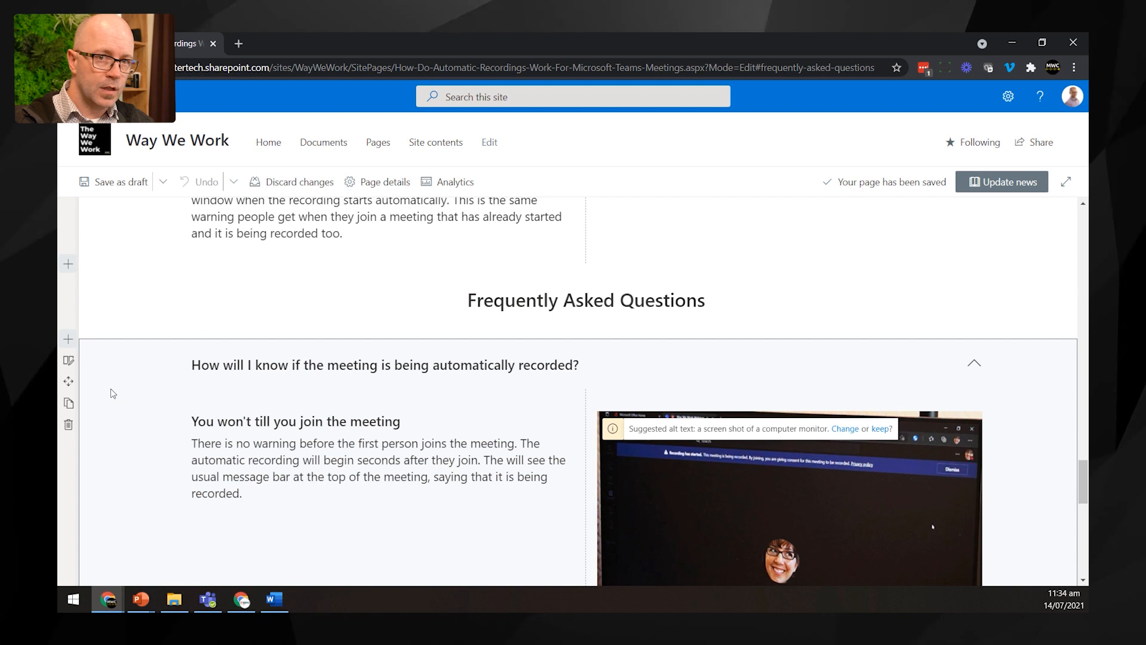
- Open the first FAQ section's settings, choose the pale blue background shading, and test collapsing and expanding the section
click(68, 361)
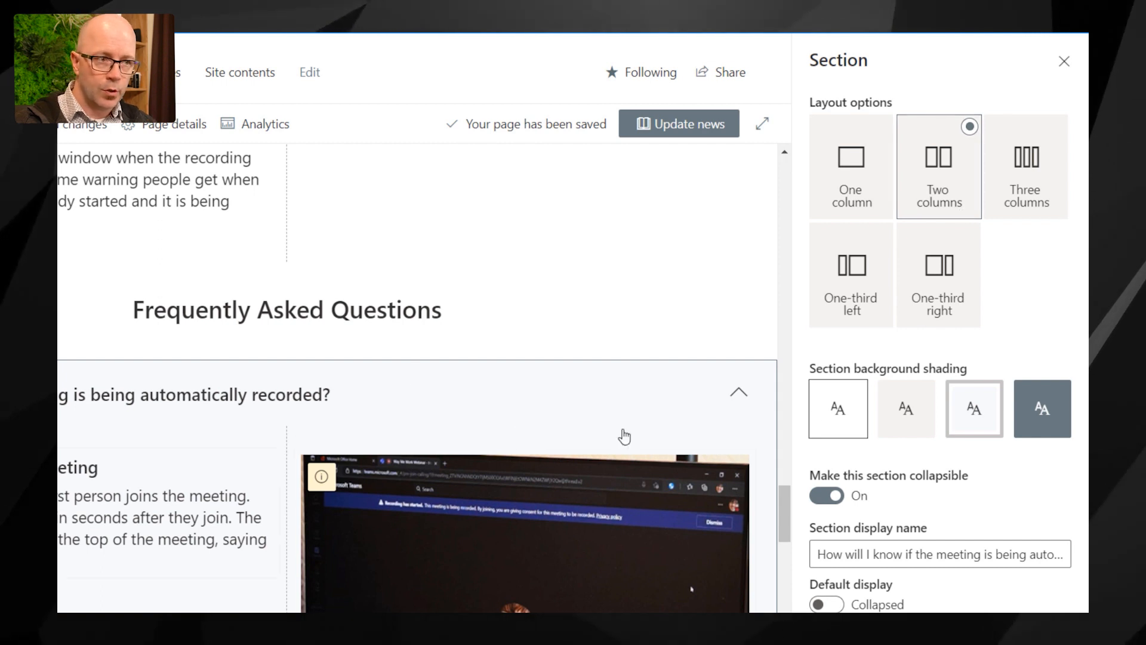
click(980, 425)
scroll(826, 460, down, 1)
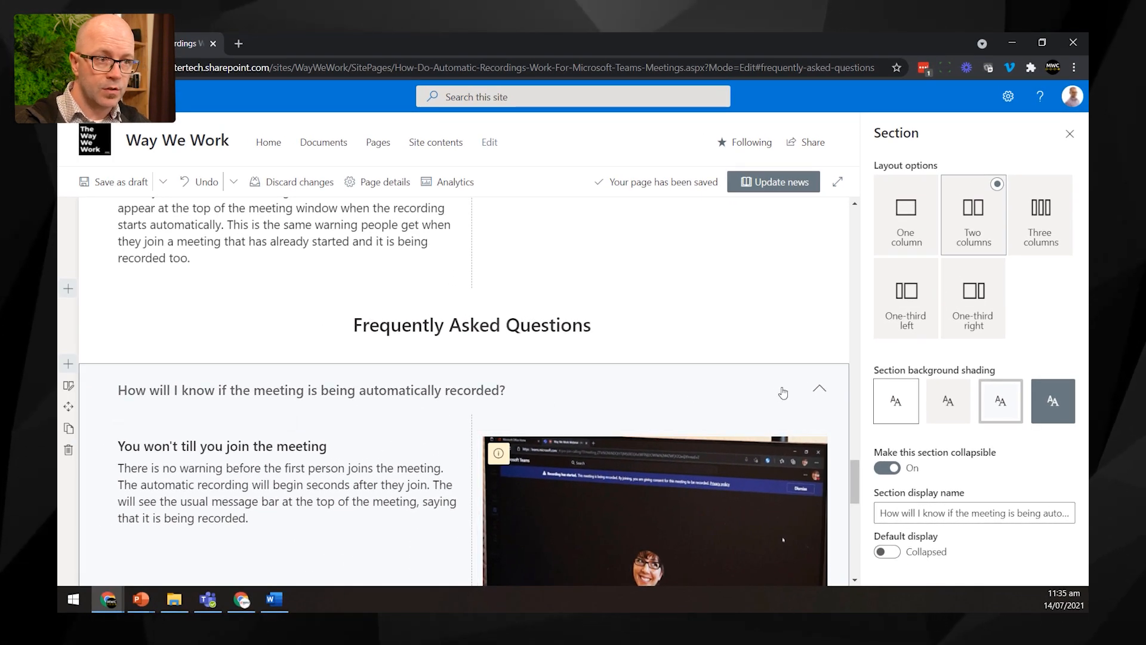
click(819, 394)
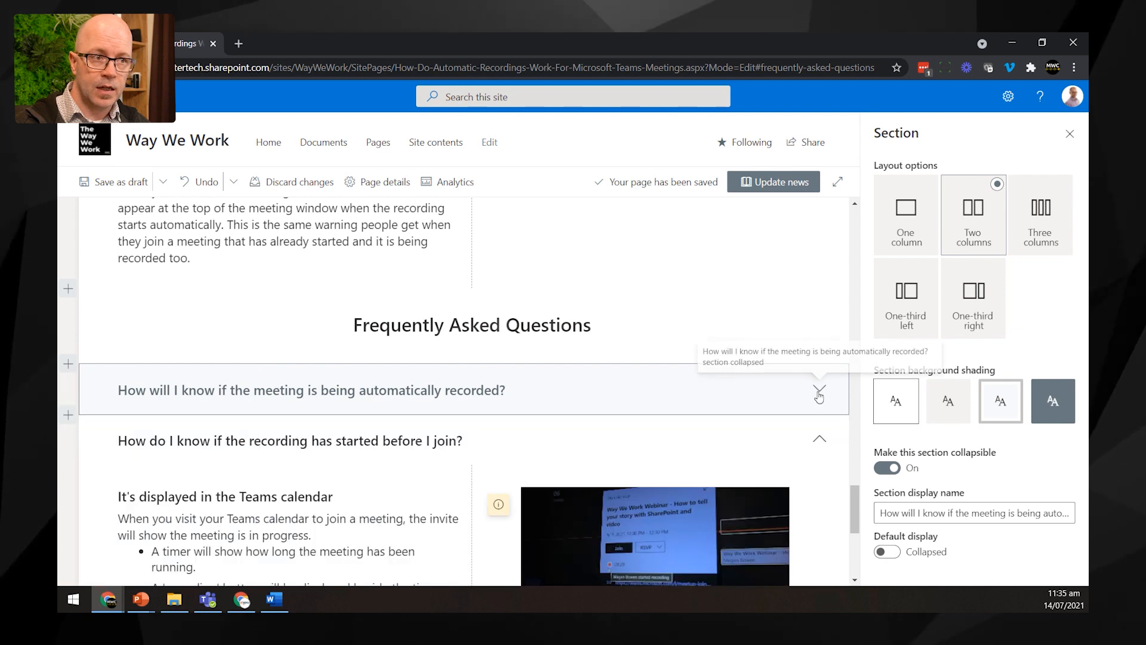
click(820, 395)
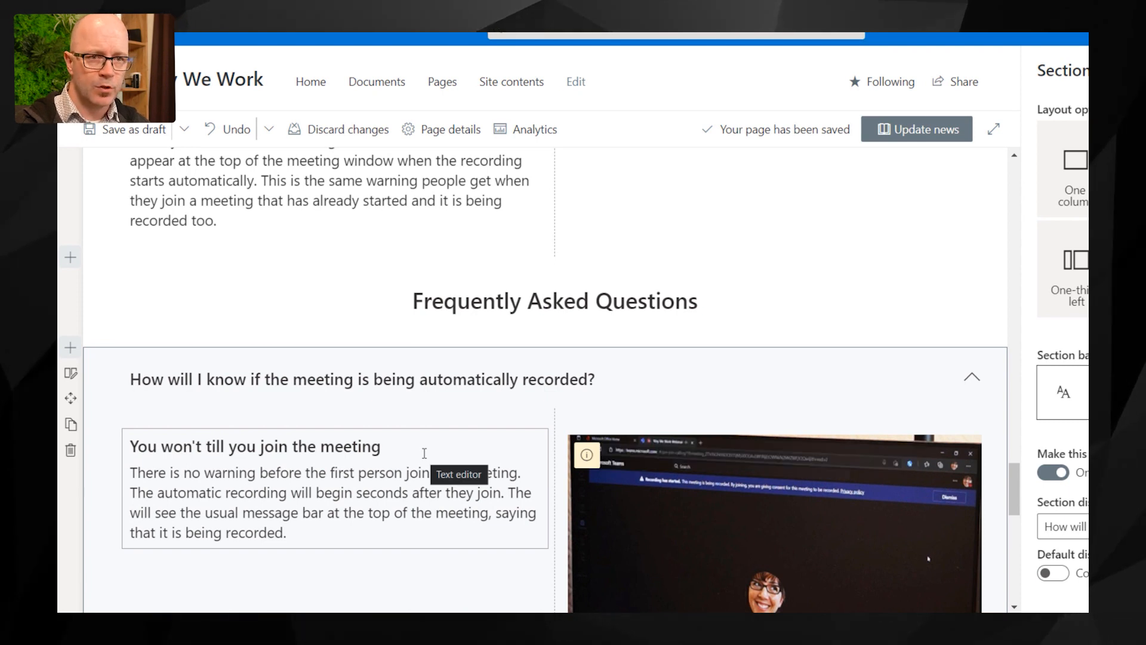
- Select the answer text under the first FAQ question and then the answer text under the second question
click(408, 443)
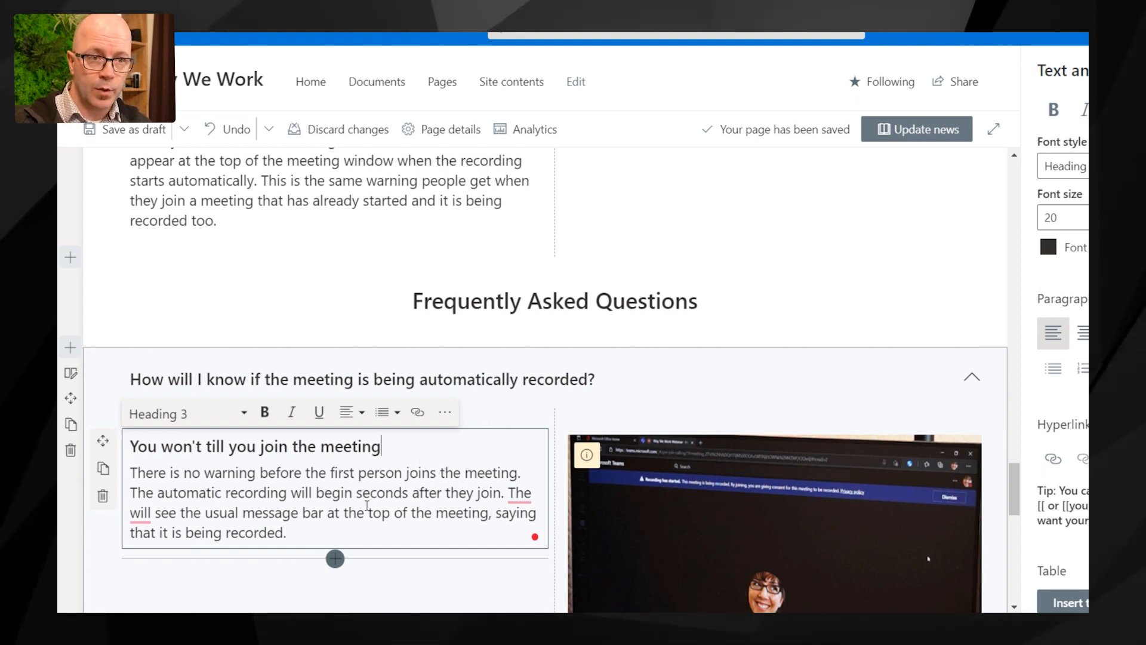
scroll(356, 511, down, 3)
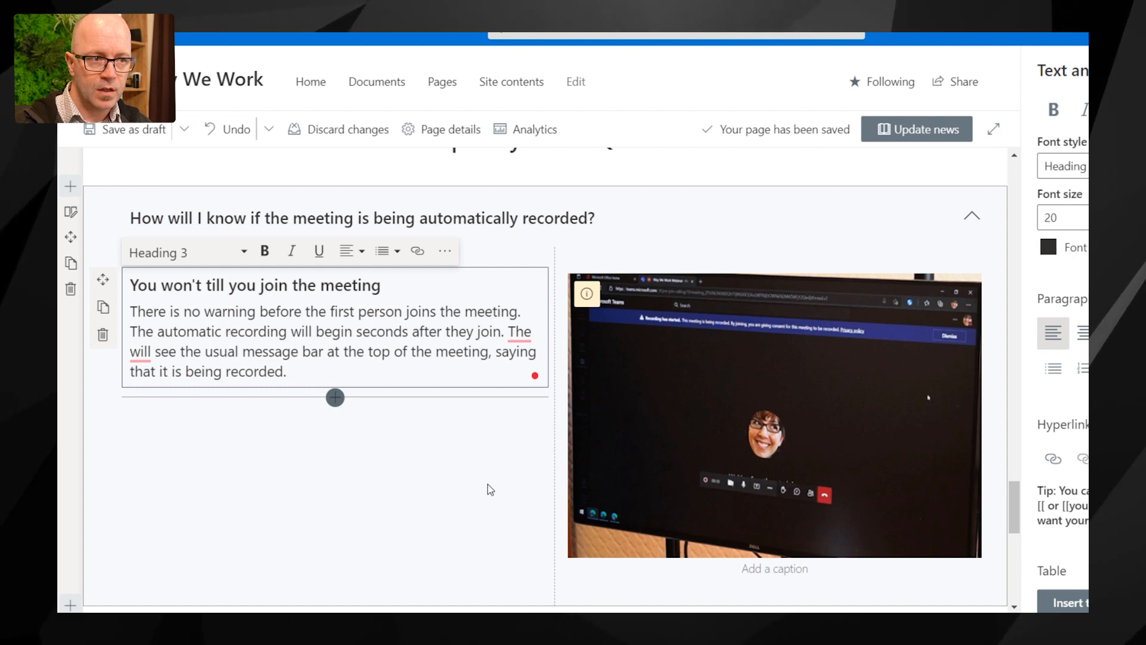
scroll(504, 475, down, 4)
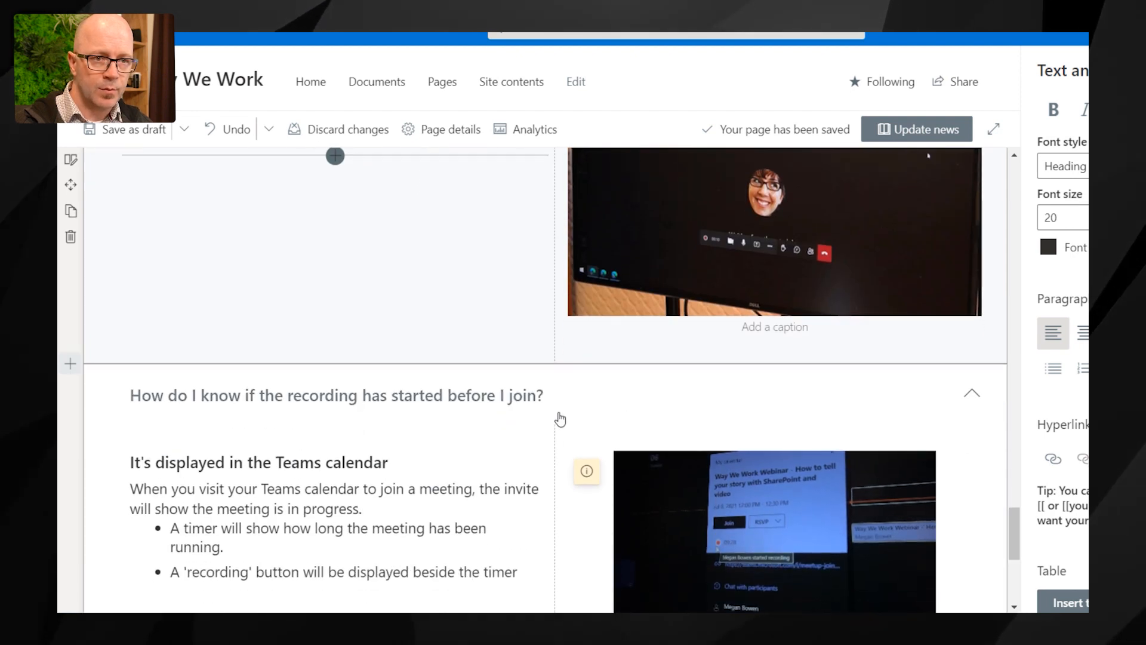
click(356, 538)
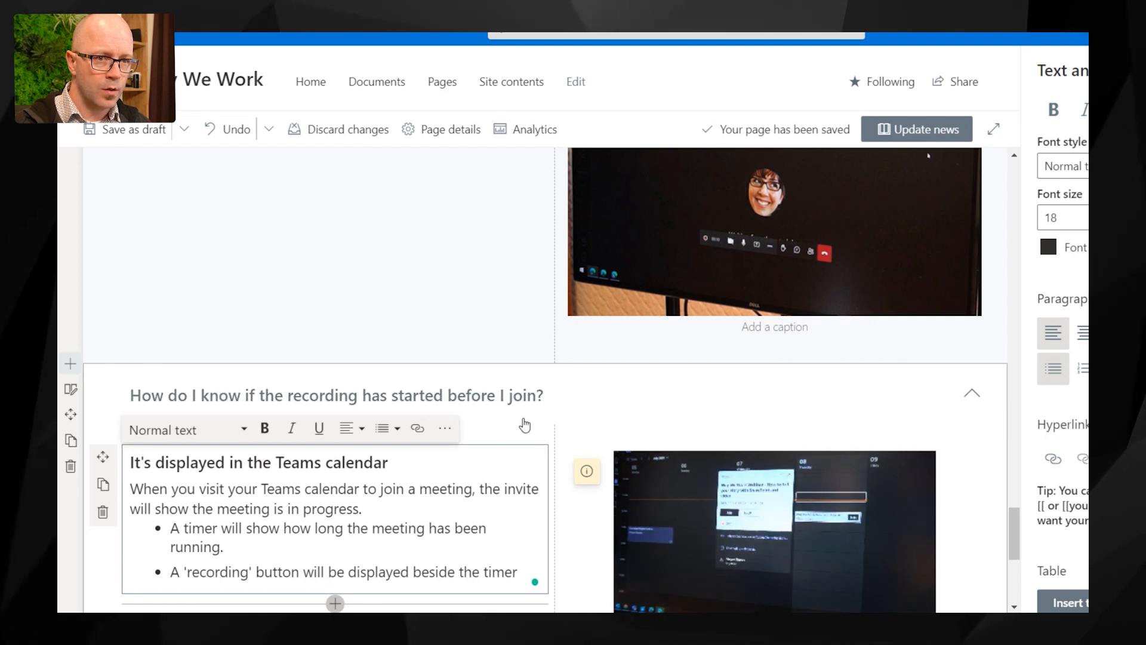
- Examine the settings of the "How do I know if the recording has started before I join?" section and expand the section on turning off recording
click(70, 390)
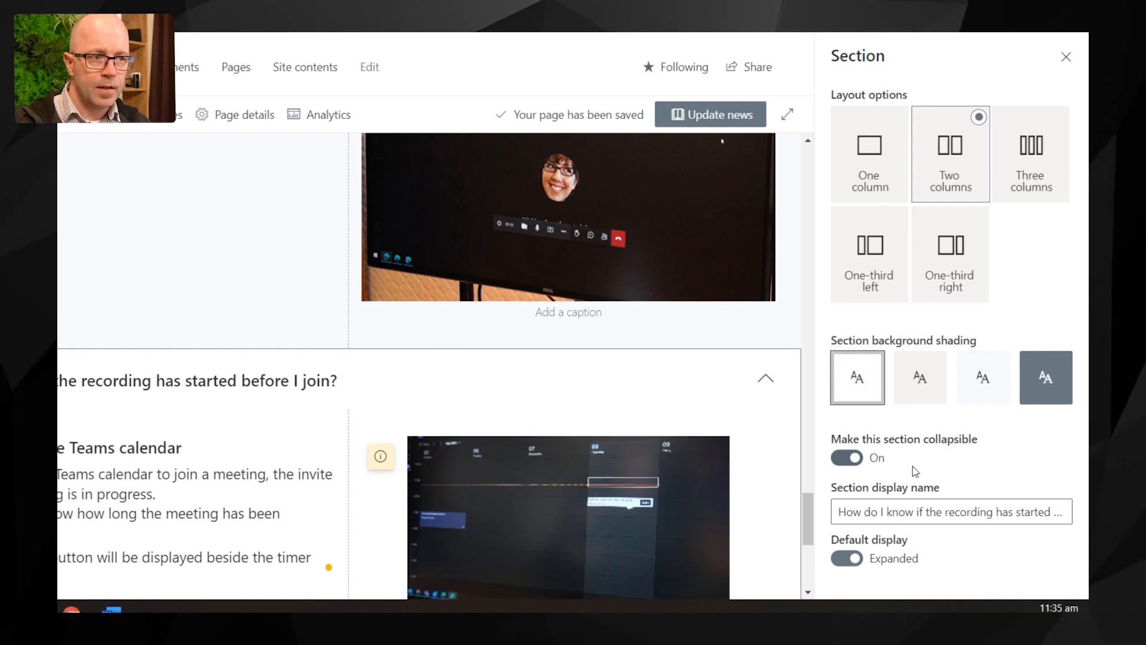
click(946, 512)
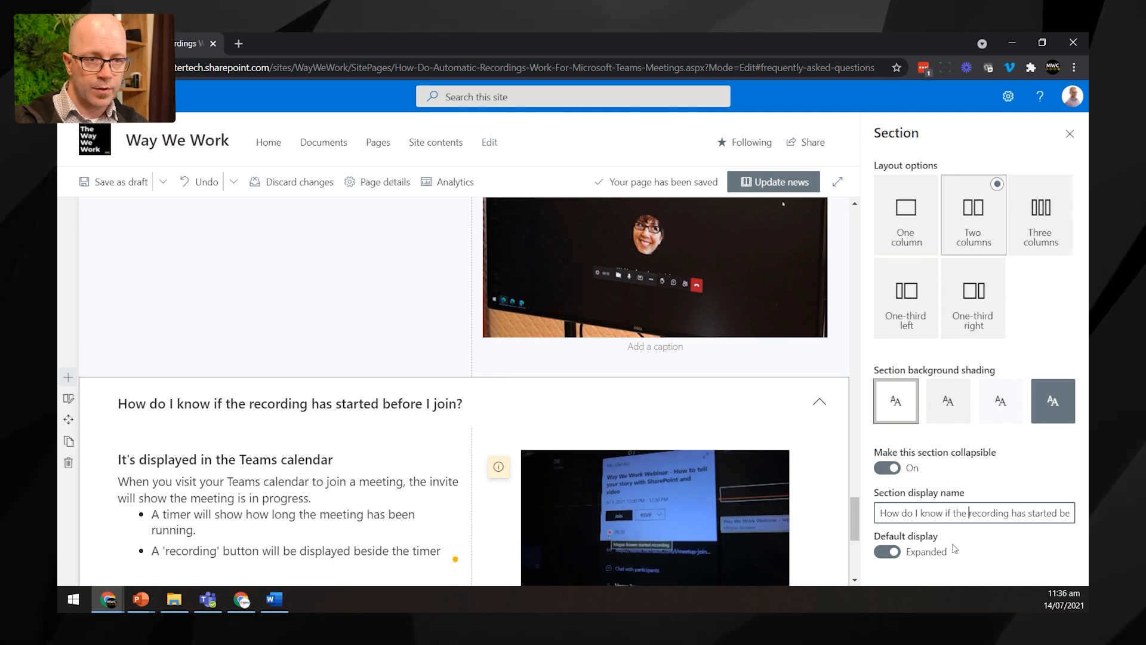
scroll(445, 512, down, 3)
scroll(445, 512, down, 1)
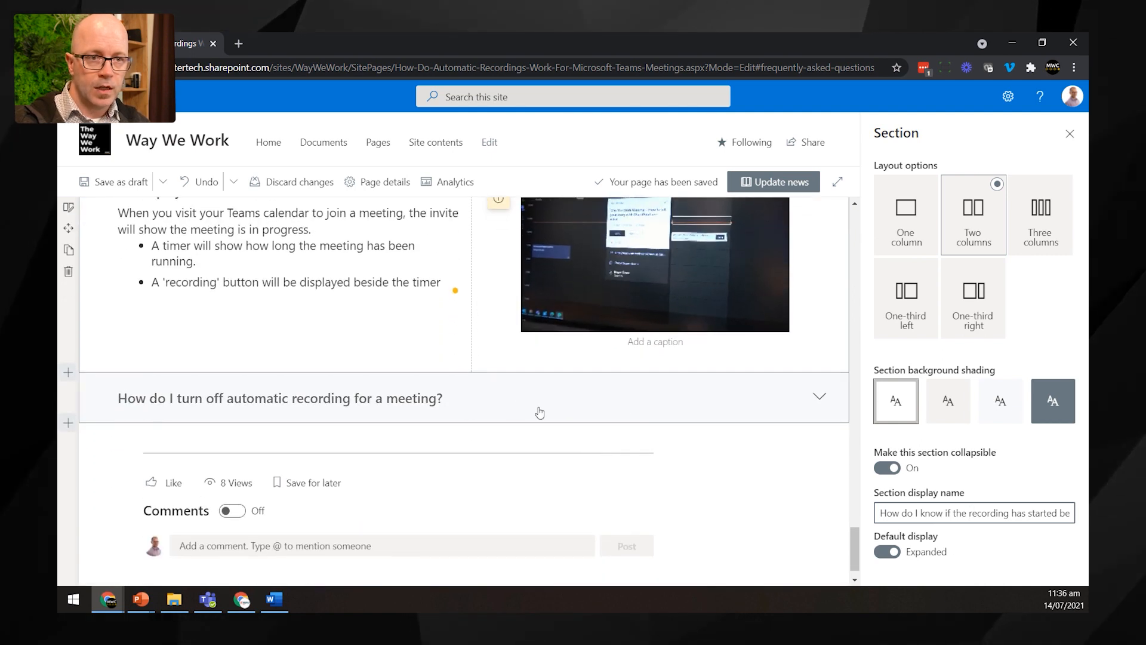
click(818, 398)
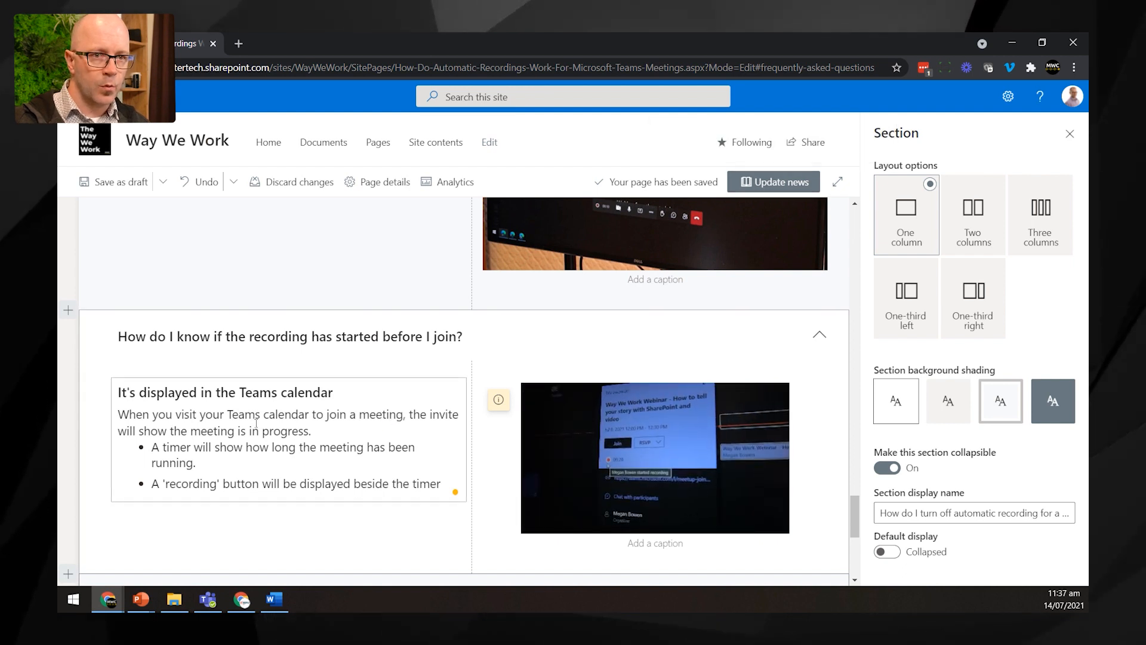
- Publish the updated news page
scroll(310, 384, up, 5)
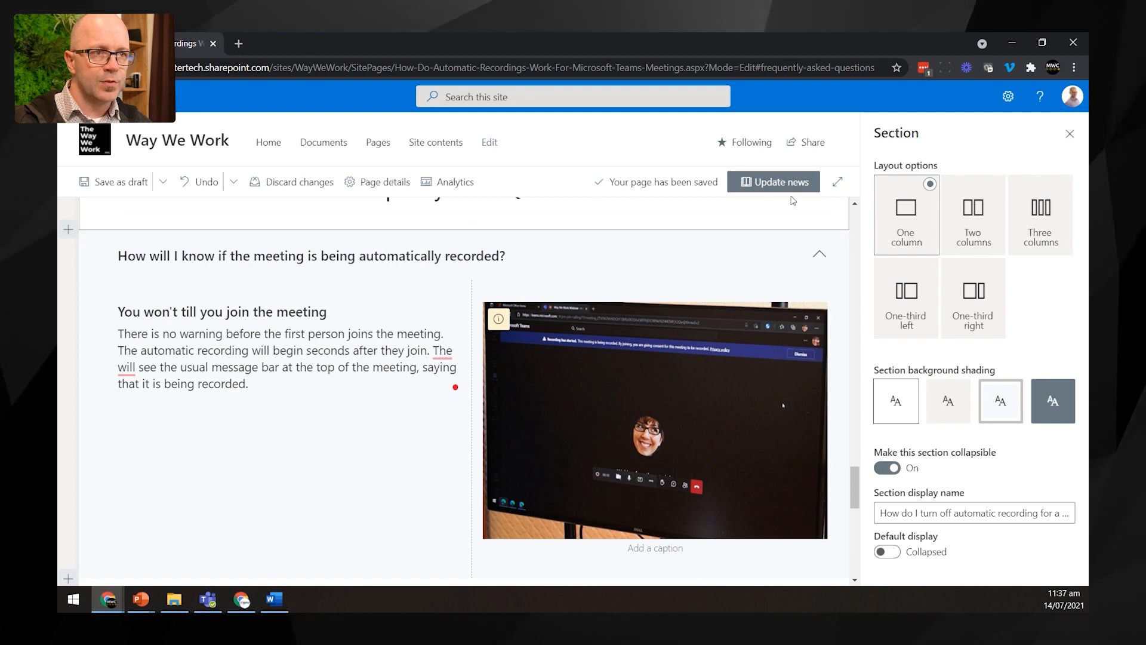
click(774, 179)
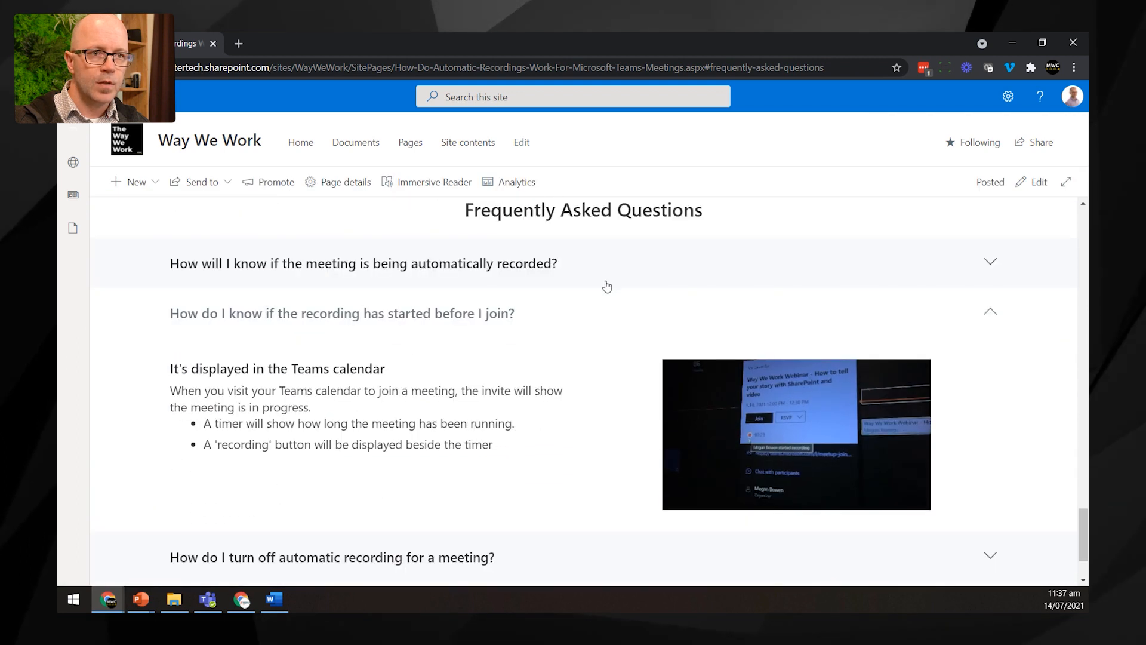
- Expand the first FAQ section, view the link options of its "You won't till you join the meeting" heading anchor, and collapse the section
click(586, 272)
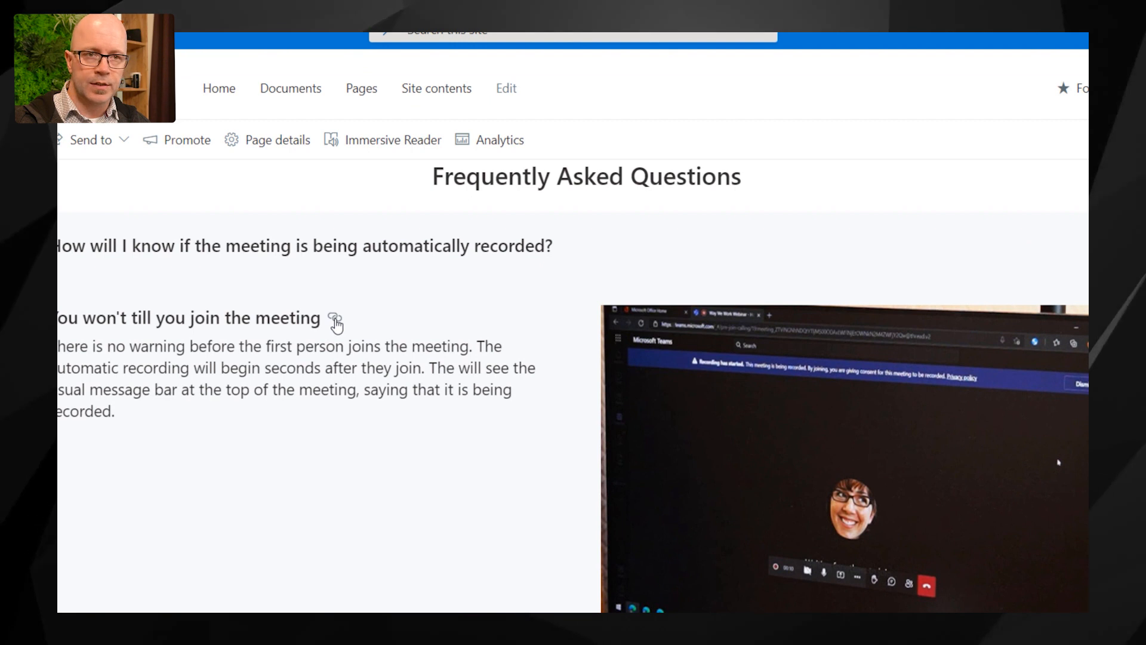
right_click(335, 321)
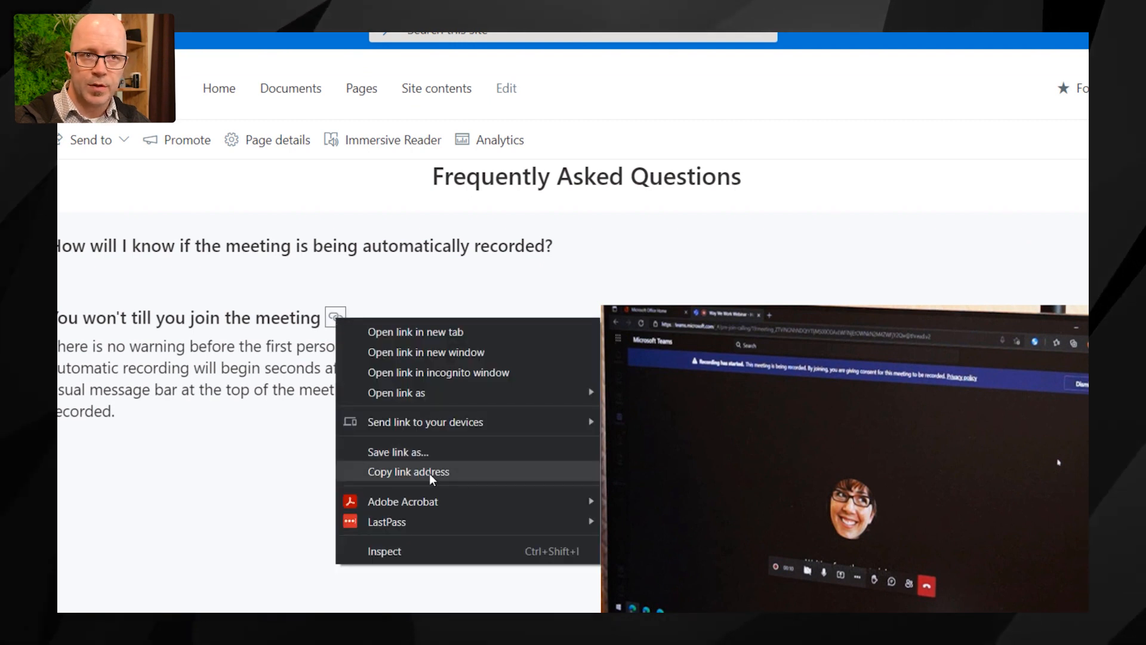
click(267, 286)
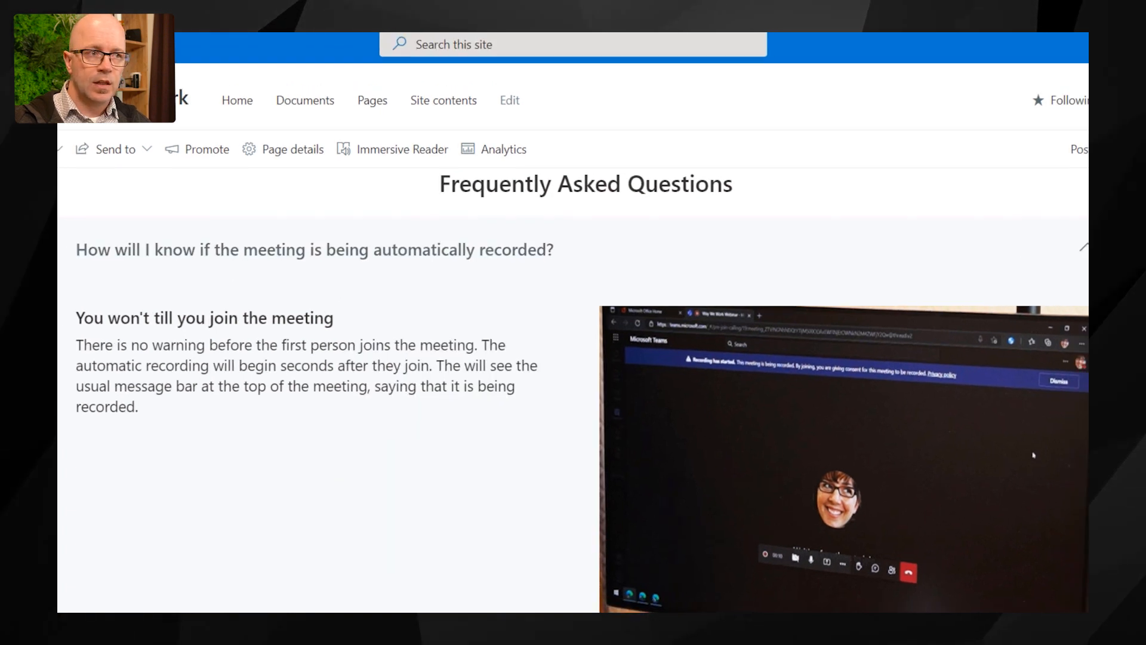
click(1083, 246)
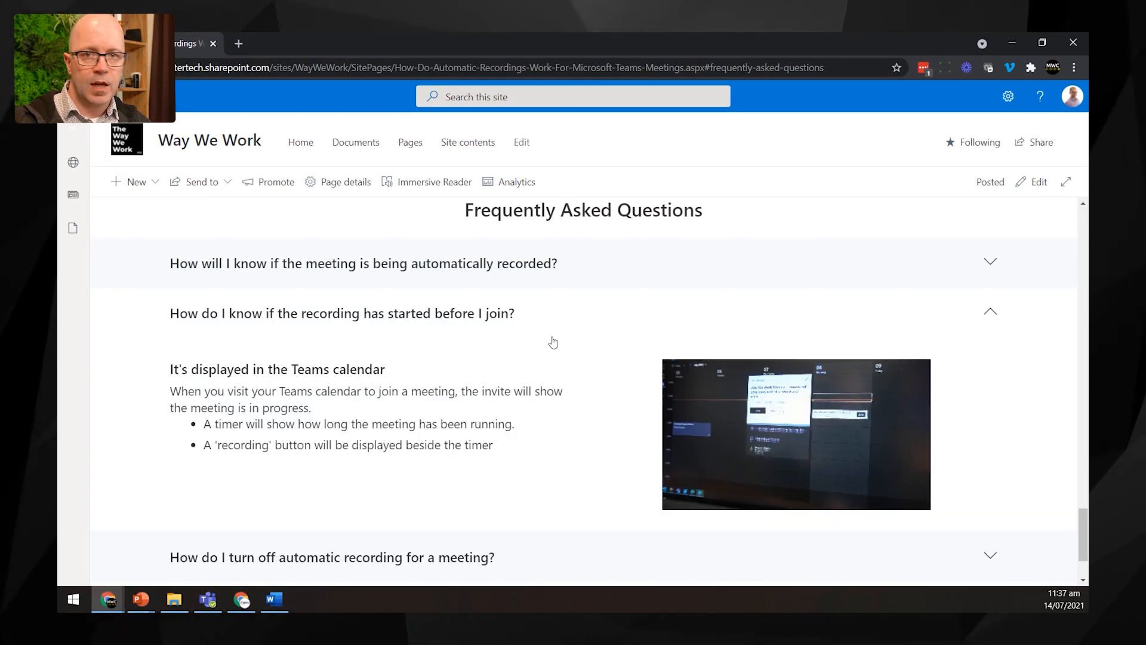
- Test the "How will I know if the meeting is being automatically recorded before I join?" link while its FAQ section is collapsed
scroll(558, 347, up, 15)
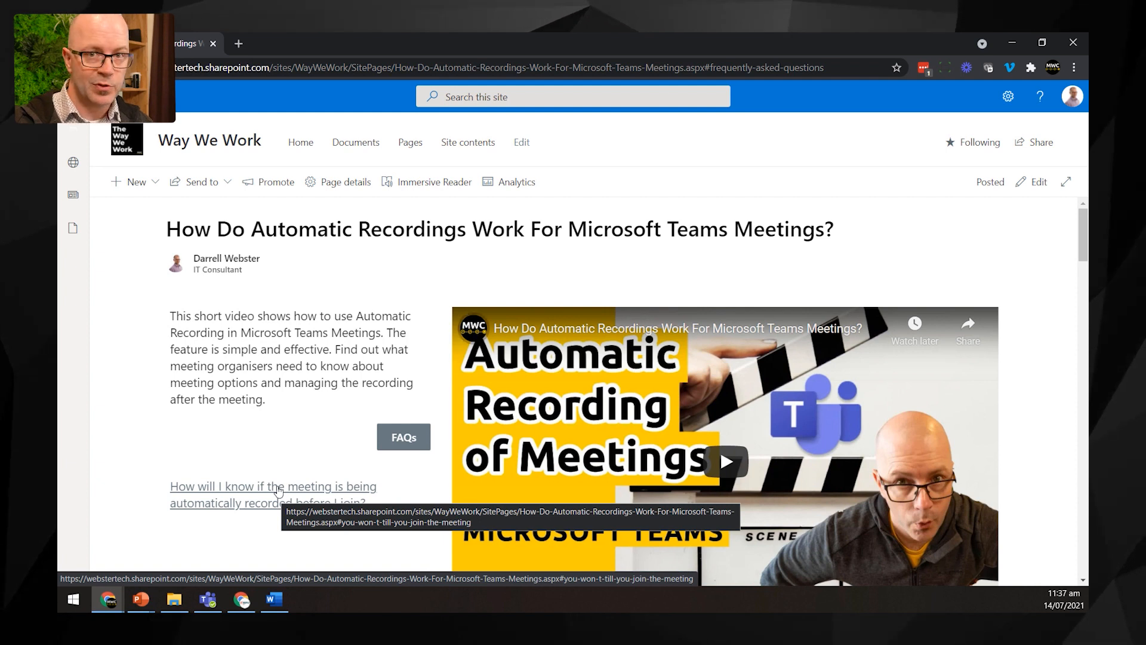
click(279, 491)
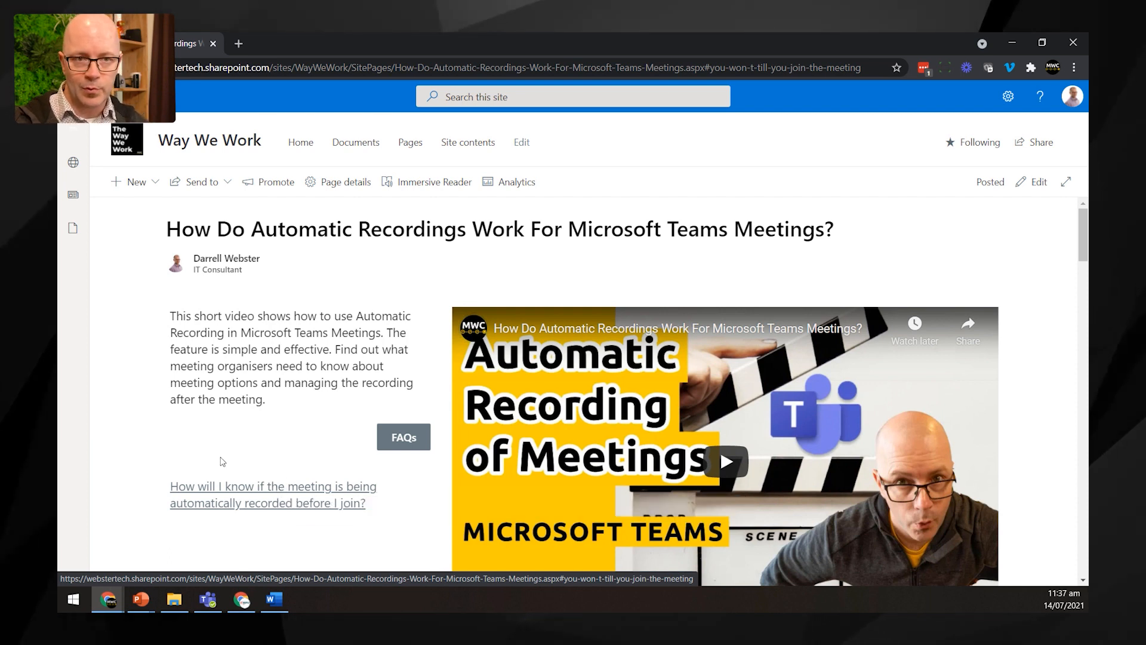
scroll(297, 469, down, 10)
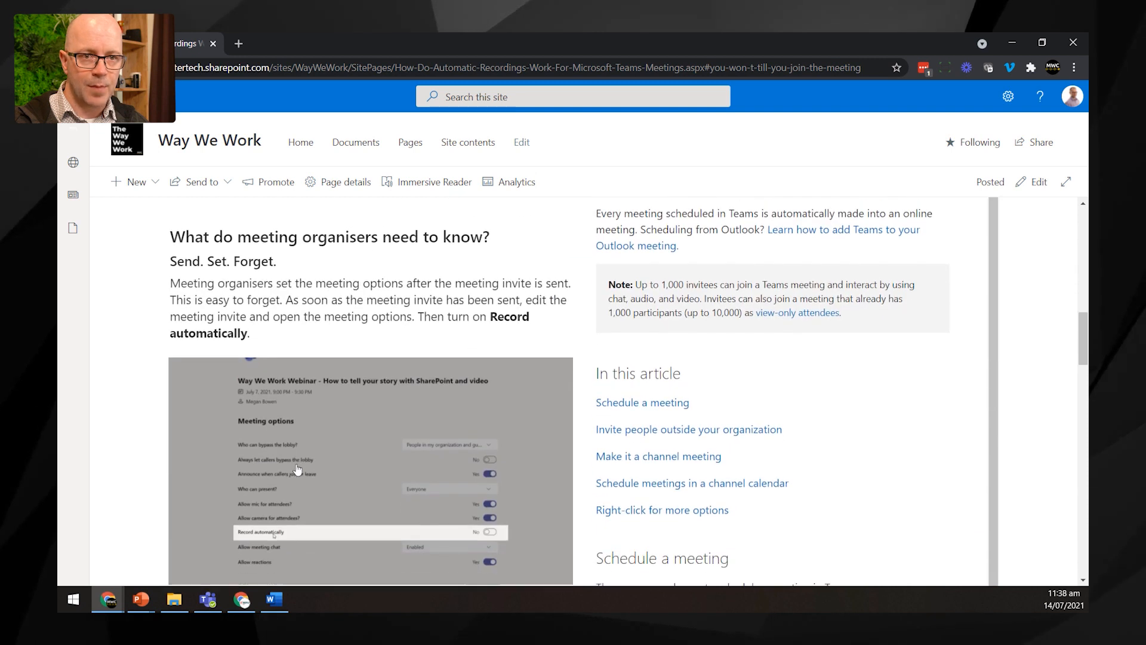
- Jump to the Frequently Asked Questions via the FAQs link and expand the "How will I know if the meeting is being automatically recorded?" section
scroll(402, 260, up, 10)
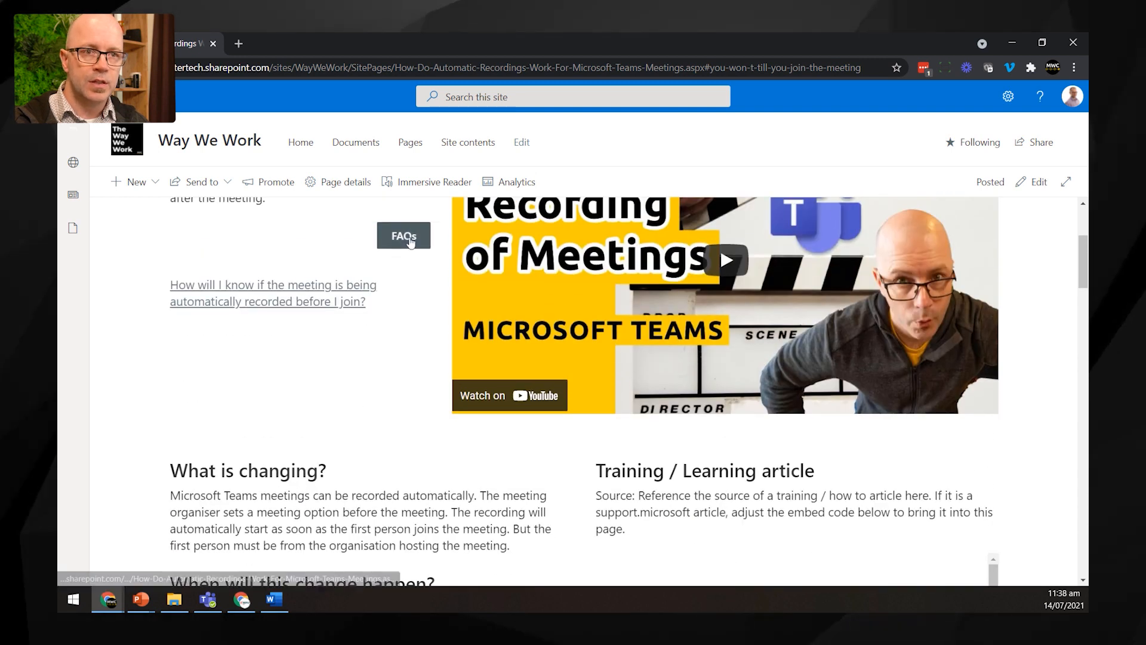
click(404, 238)
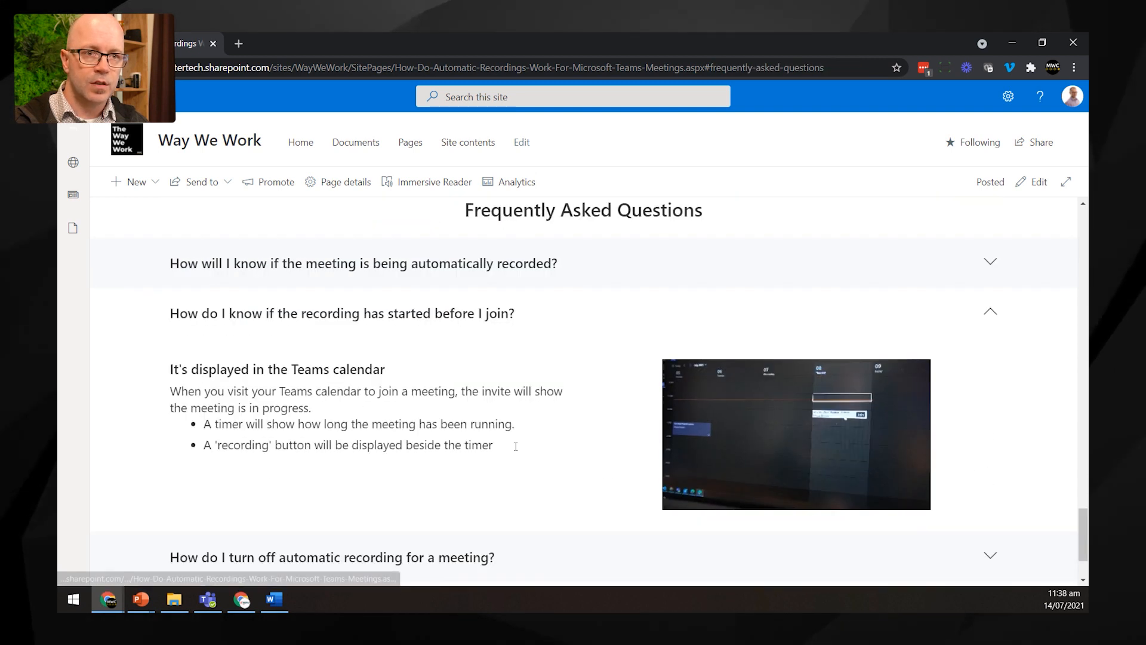
click(992, 264)
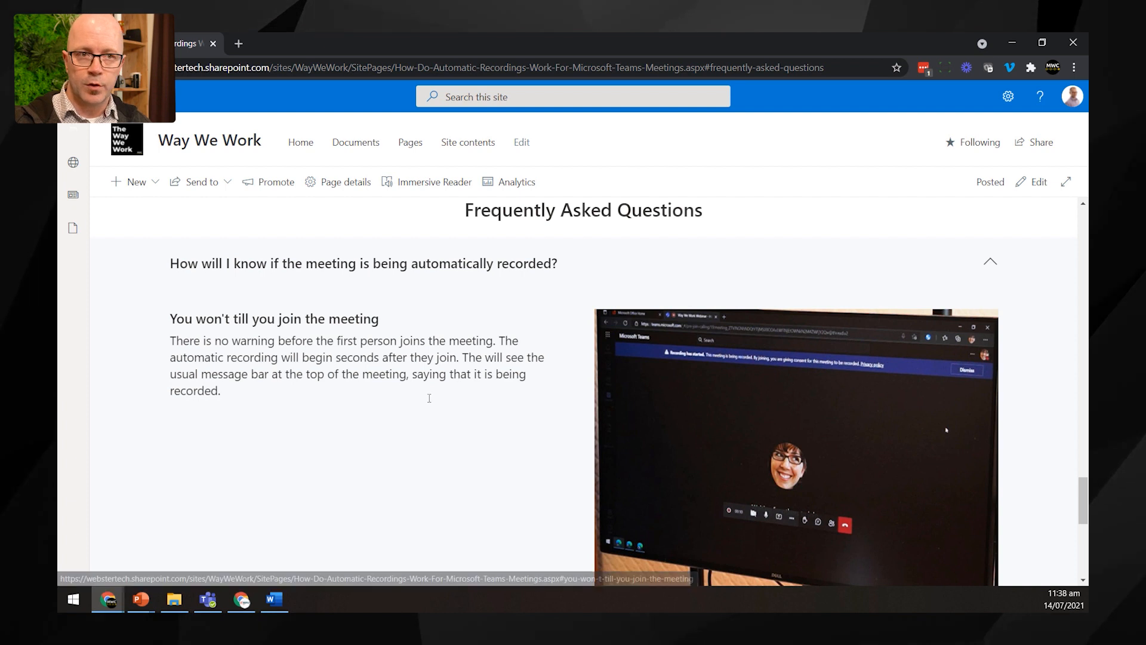
- Follow the question link below the page introduction again, with the first FAQ section expanded, to its "You won't till you join the meeting" heading
scroll(430, 399, up, 20)
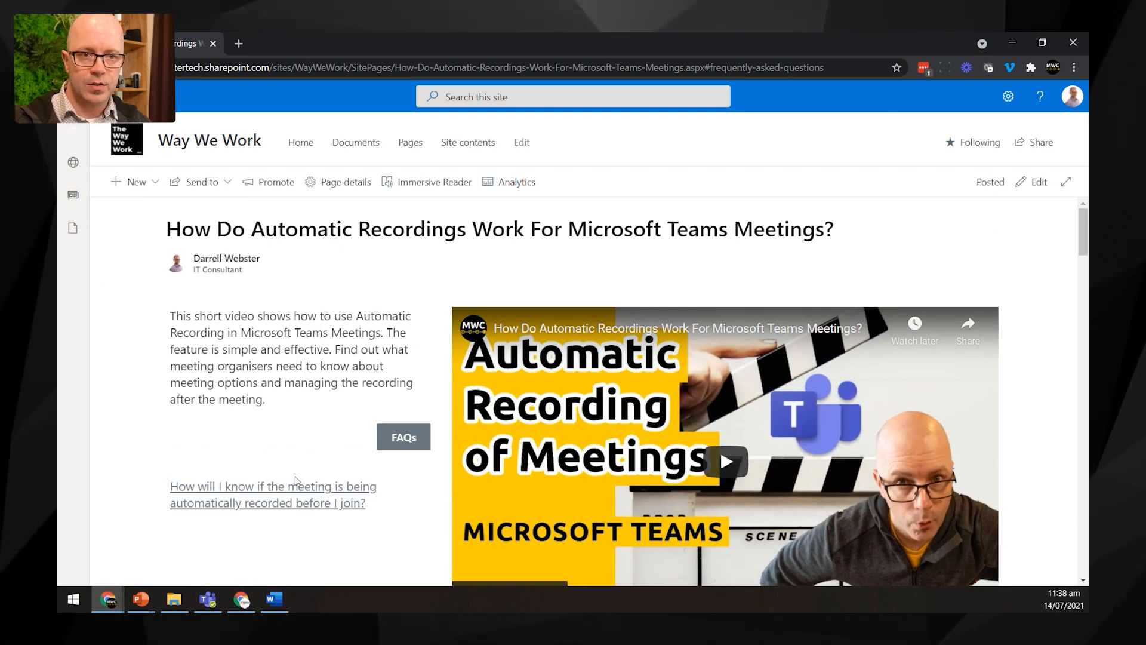
click(304, 494)
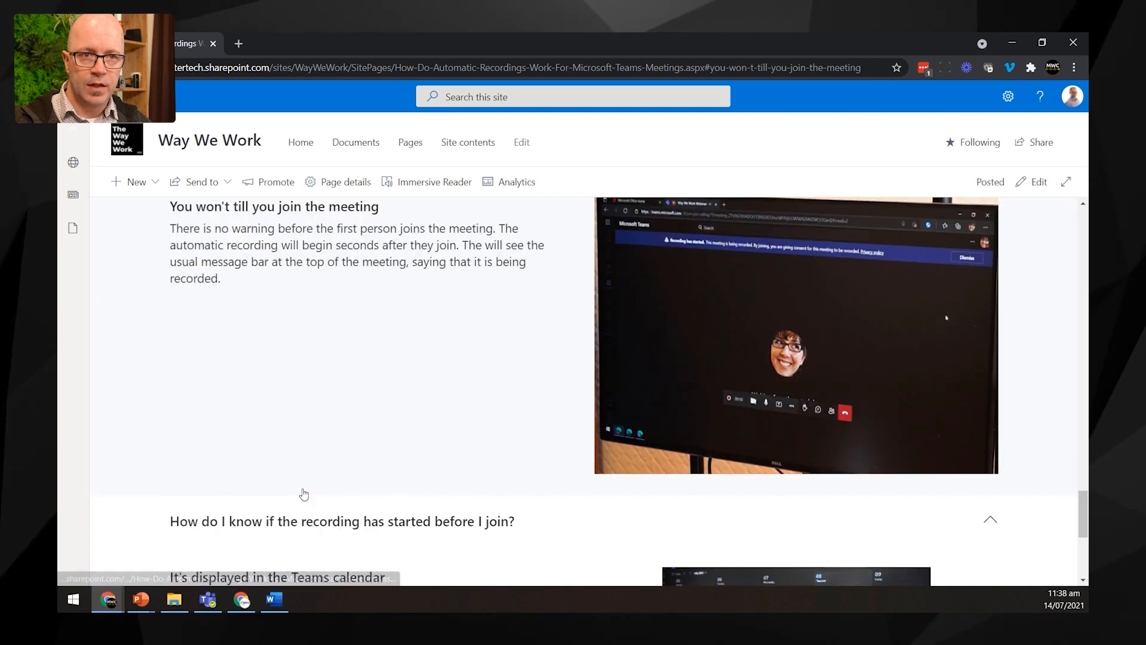